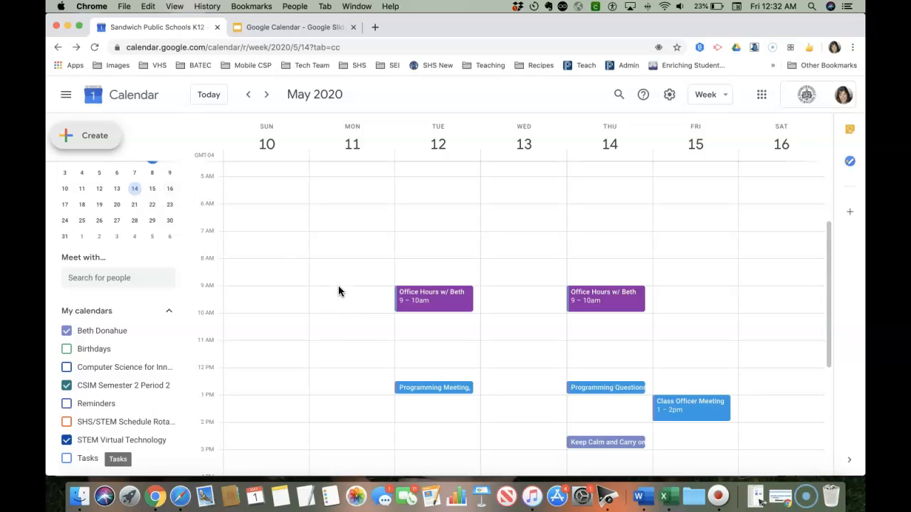
Step: Start a calendar entry titled Tech Help on Monday, May 11, 2020, from 9:00am to 2:00pm
{"action": "left_click_drag", "start_coordinate": [336, 311], "coordinate": [334, 417]}
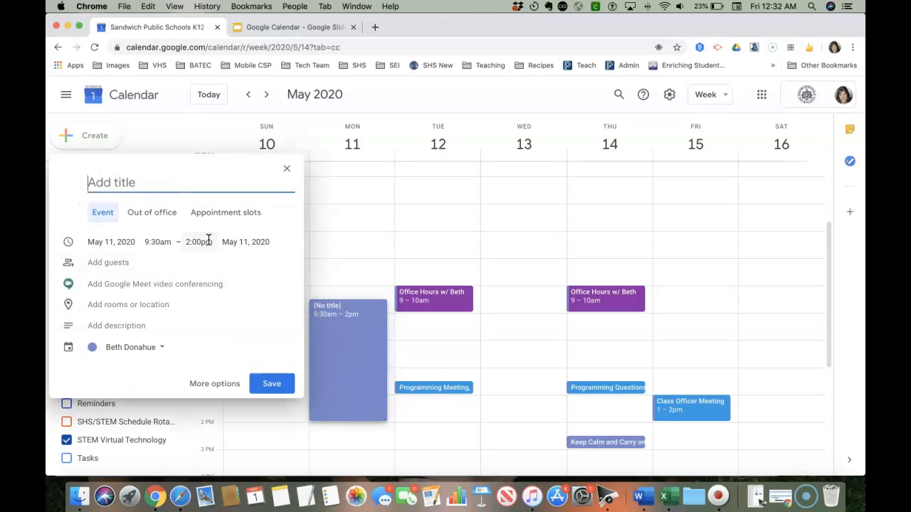
{"action": "type", "text": "Tech Help"}
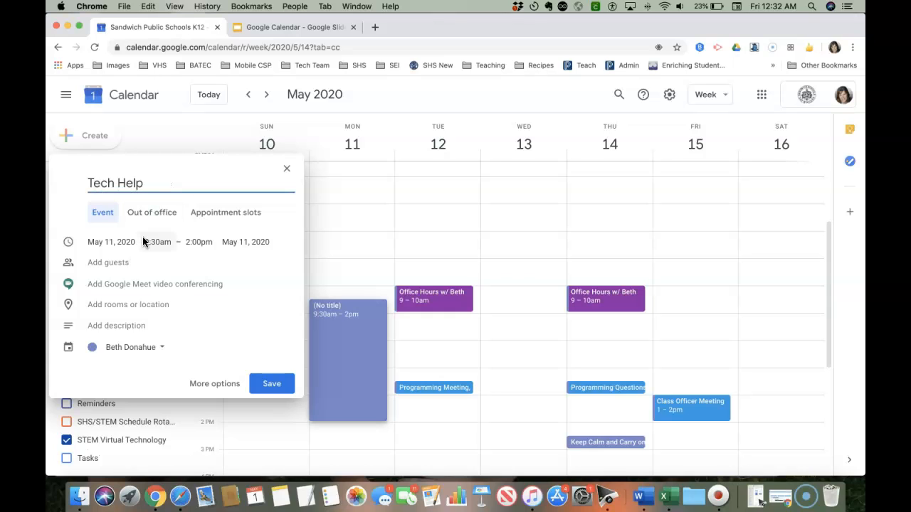
{"action": "left_click", "coordinate": [121, 242]}
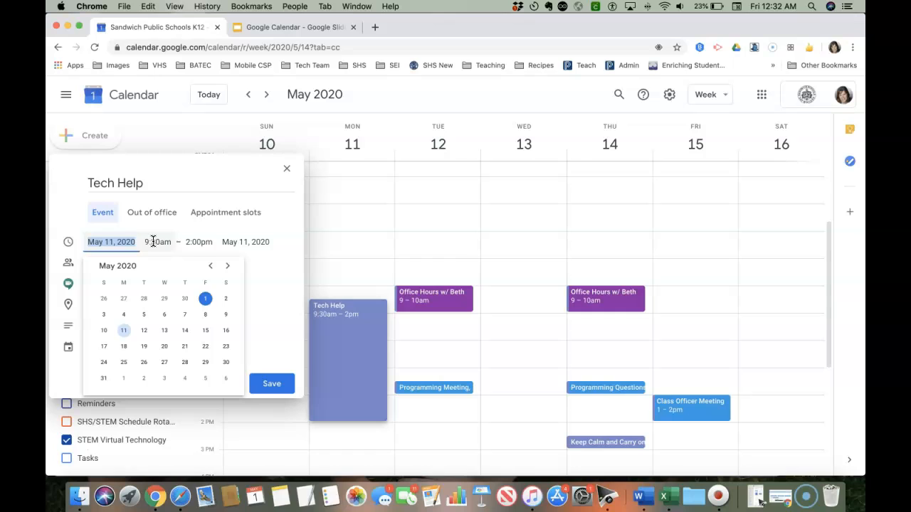
{"action": "left_click", "coordinate": [153, 242]}
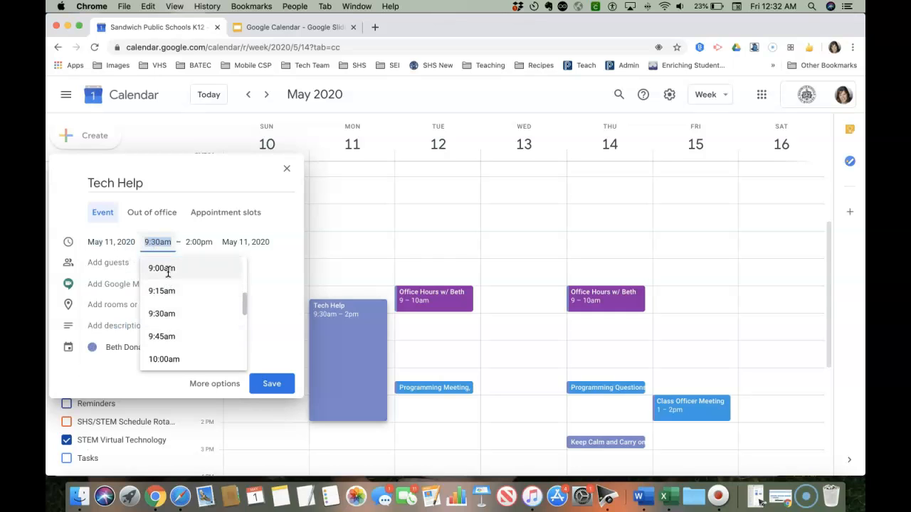
{"action": "left_click", "coordinate": [168, 270]}
{"action": "left_click", "coordinate": [199, 242]}
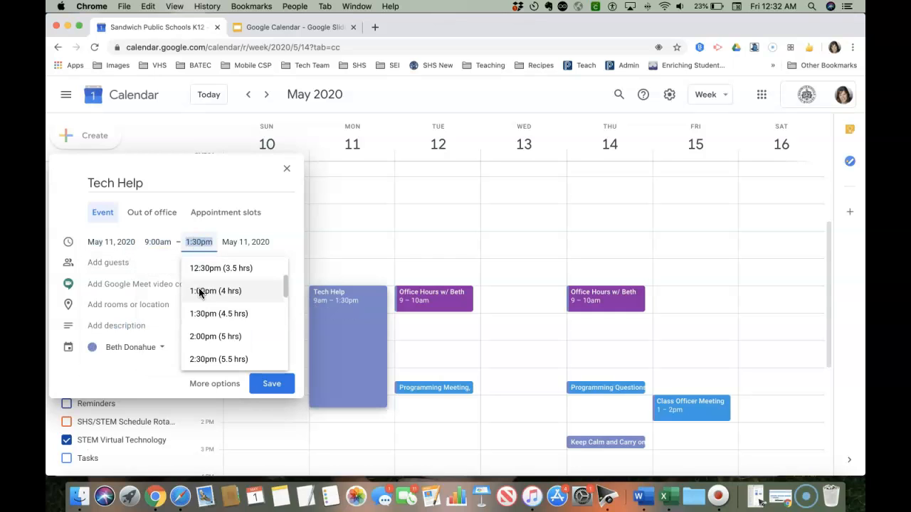
{"action": "left_click", "coordinate": [201, 337]}
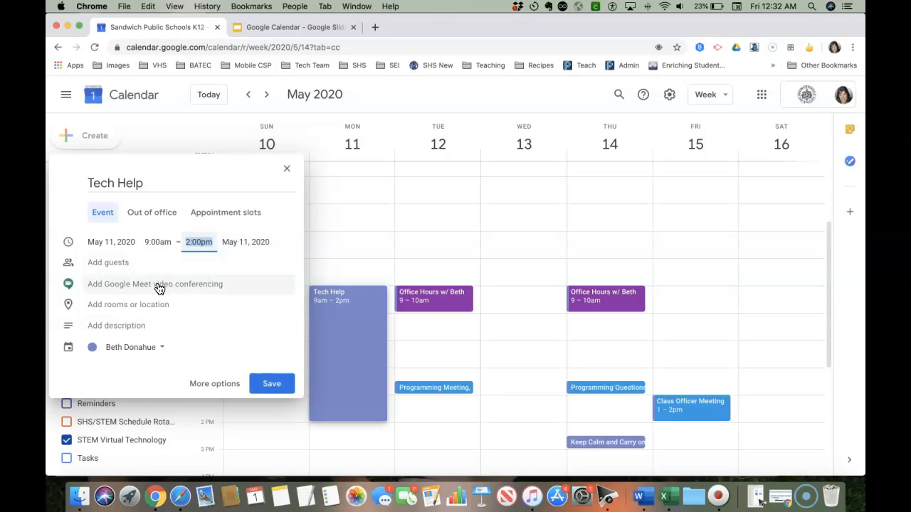
Step: Turn the Tech Help entry into appointment slots and open its full editing options
{"action": "left_click", "coordinate": [204, 212]}
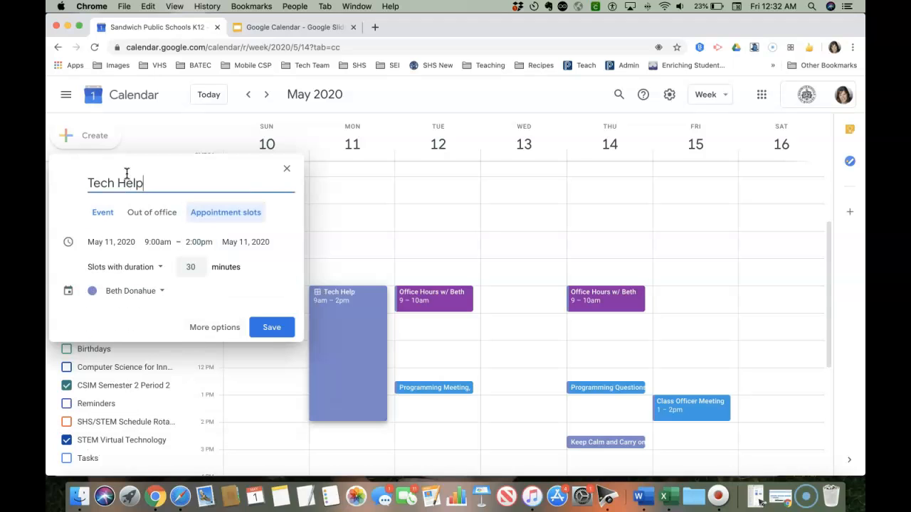
{"action": "left_click", "coordinate": [102, 215]}
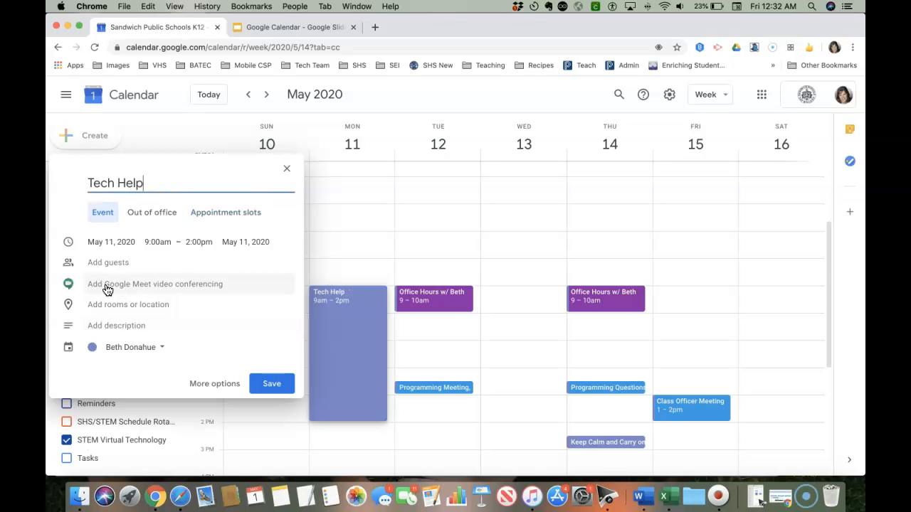
{"action": "left_click", "coordinate": [248, 212]}
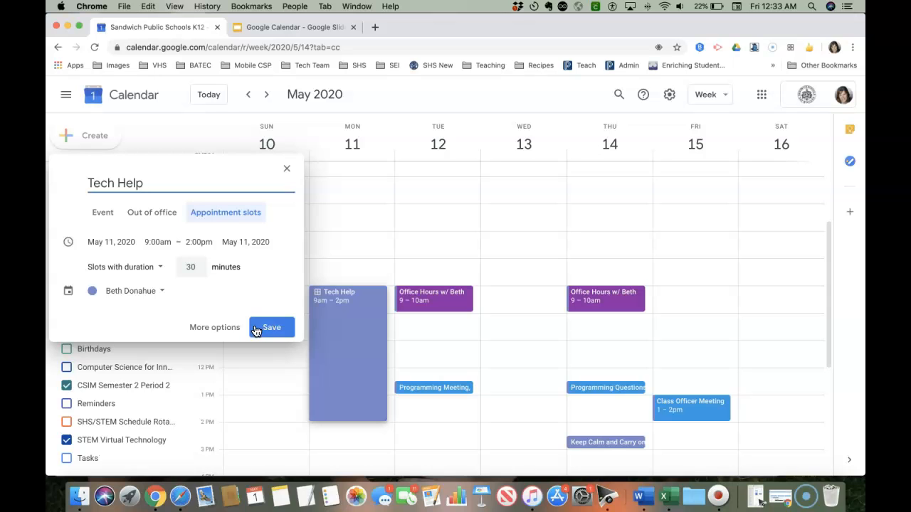
{"action": "left_click", "coordinate": [213, 328]}
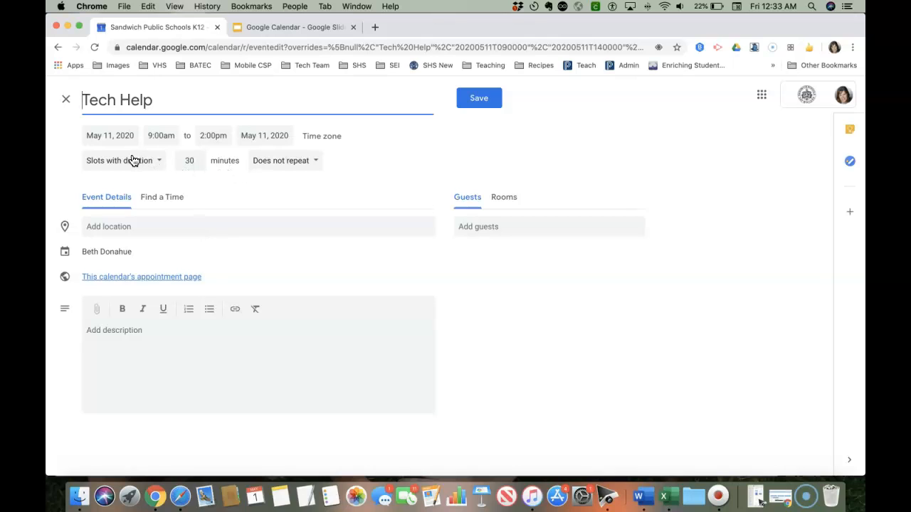
Step: Give the Tech Help slots a custom weekly recurrence that ends on Jun 16, 2020
{"action": "left_click", "coordinate": [267, 165]}
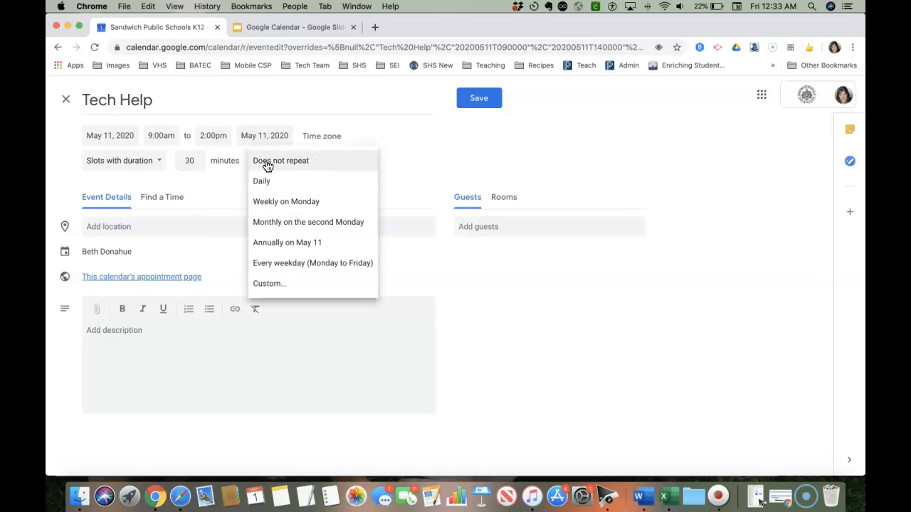
{"action": "left_click", "coordinate": [277, 291]}
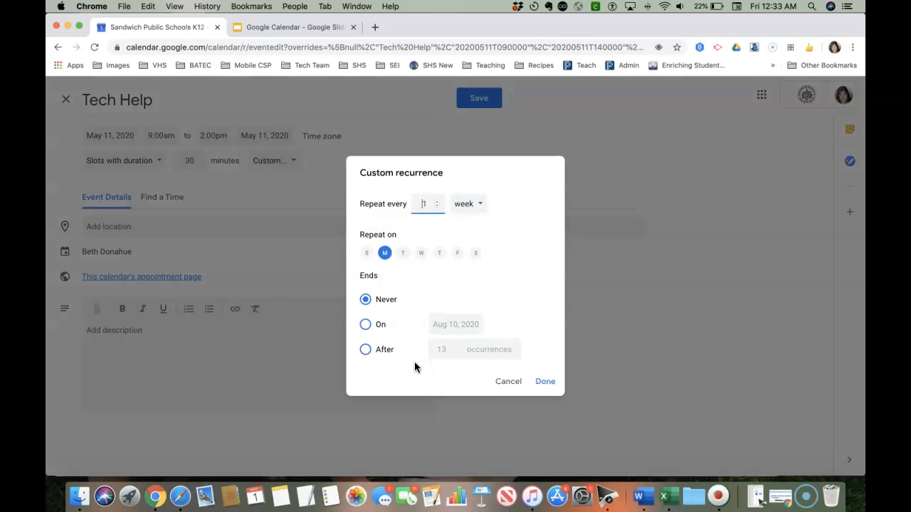
{"action": "left_click", "coordinate": [366, 324]}
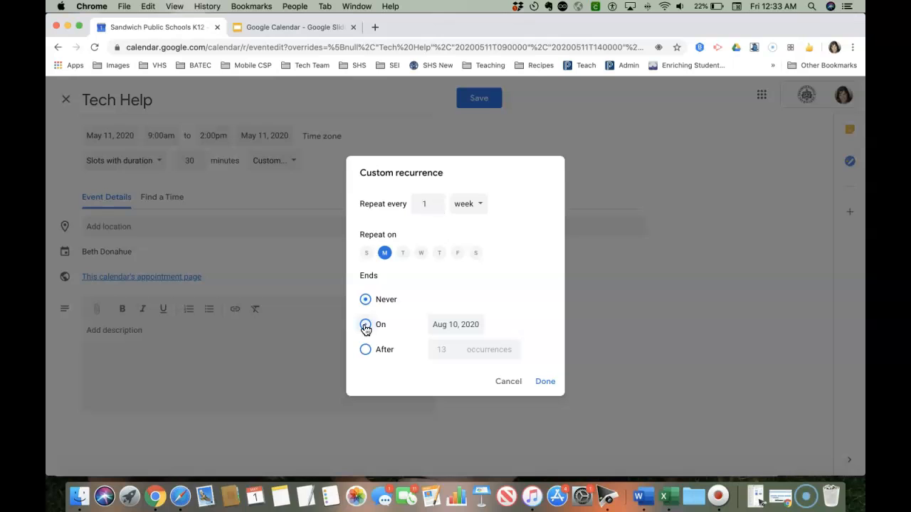
{"action": "left_click", "coordinate": [472, 324]}
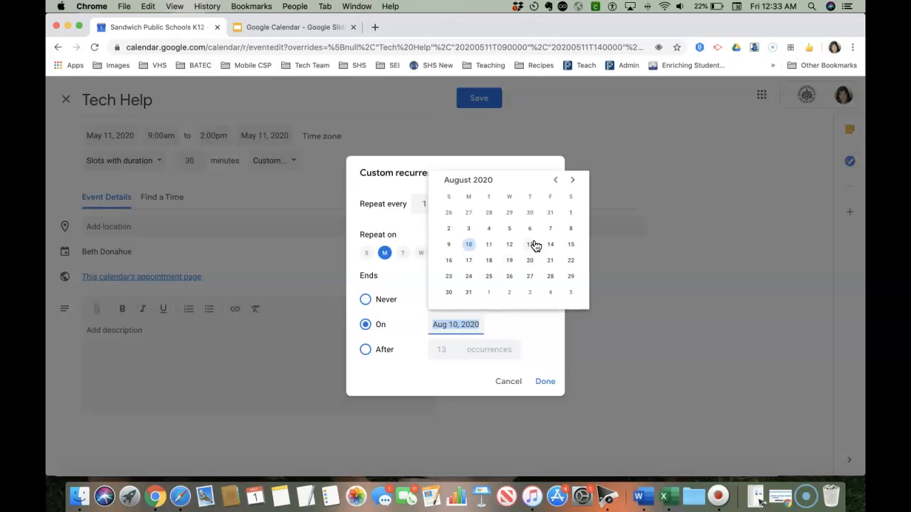
{"action": "left_click", "coordinate": [556, 179]}
{"action": "left_click", "coordinate": [556, 179]}
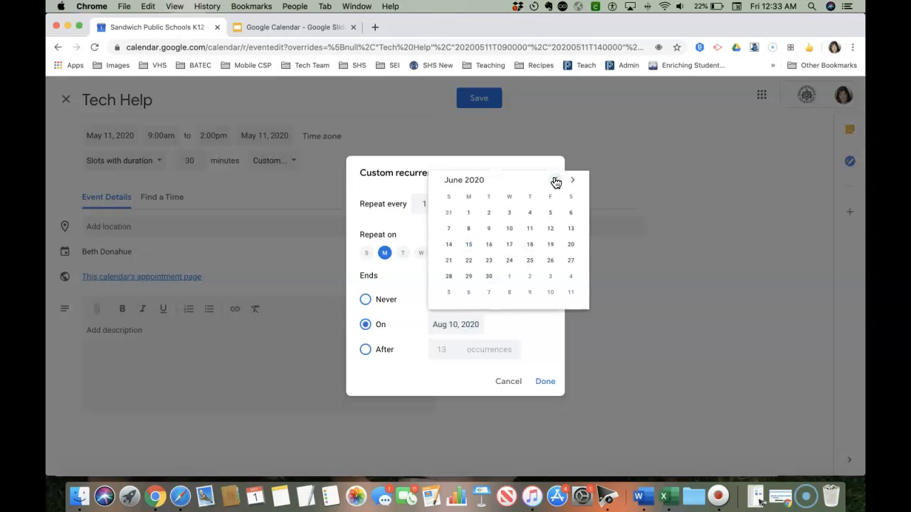
{"action": "left_click", "coordinate": [489, 245]}
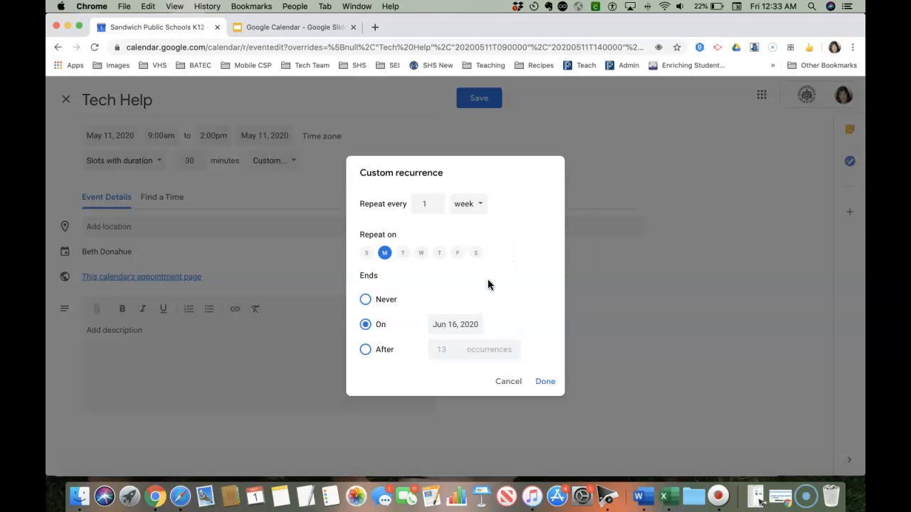
Step: Add Tuesday through Friday to the Monday recurrence, accept it and save the Tech Help appointment slots
{"action": "left_click", "coordinate": [403, 253]}
{"action": "left_click", "coordinate": [421, 252]}
{"action": "left_click", "coordinate": [440, 255]}
{"action": "left_click", "coordinate": [458, 255]}
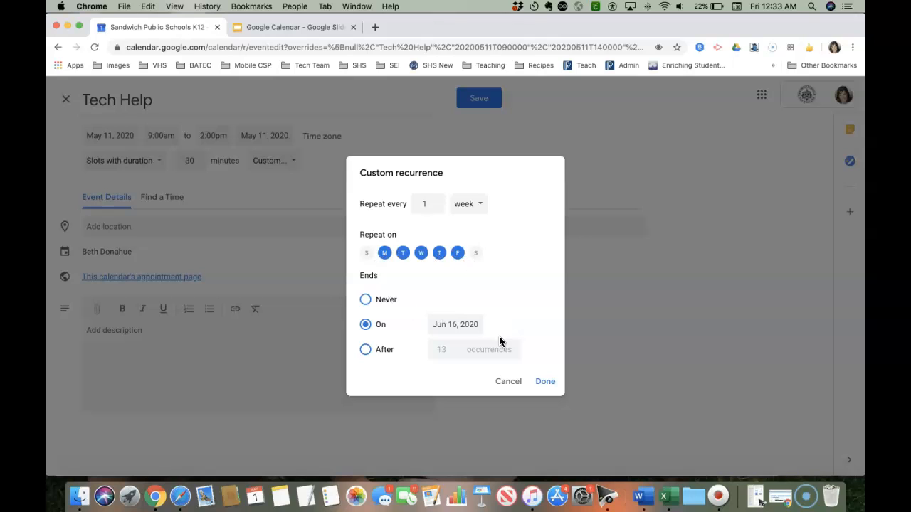
{"action": "left_click", "coordinate": [545, 382]}
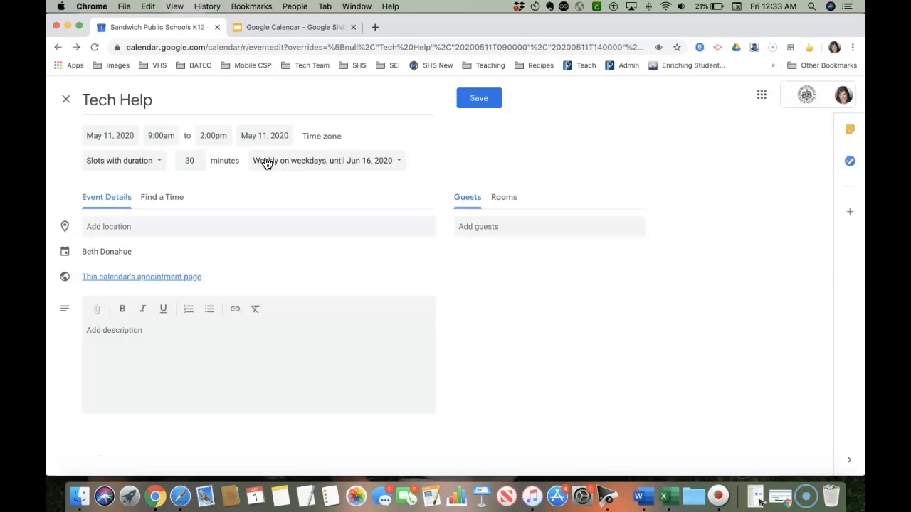
{"action": "left_click", "coordinate": [471, 103]}
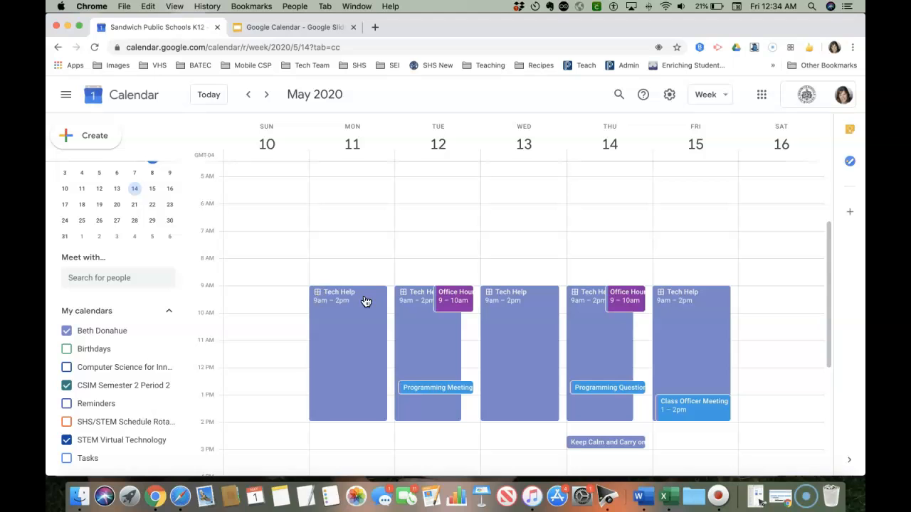
Step: Switch to Safari and show the week of May 10–16, 2020 on the appointment sign-up page
{"action": "left_click", "coordinate": [182, 500]}
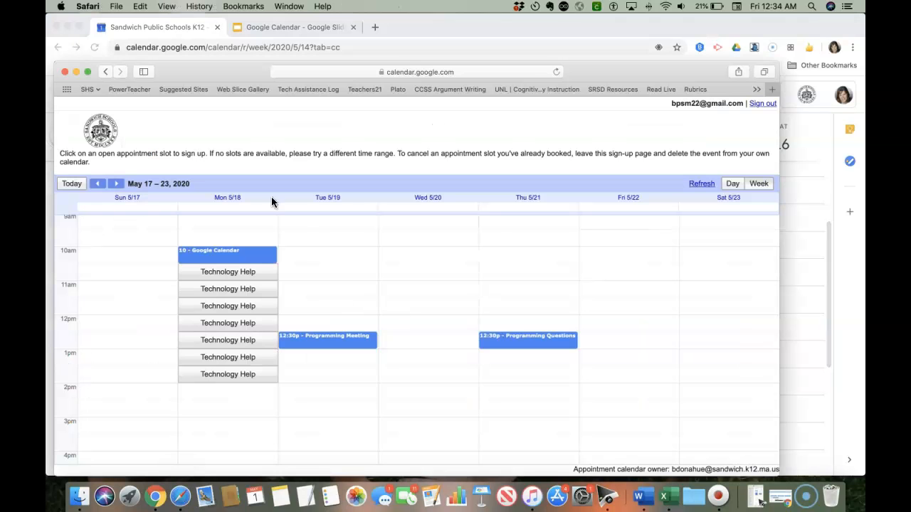
{"action": "left_click", "coordinate": [99, 184]}
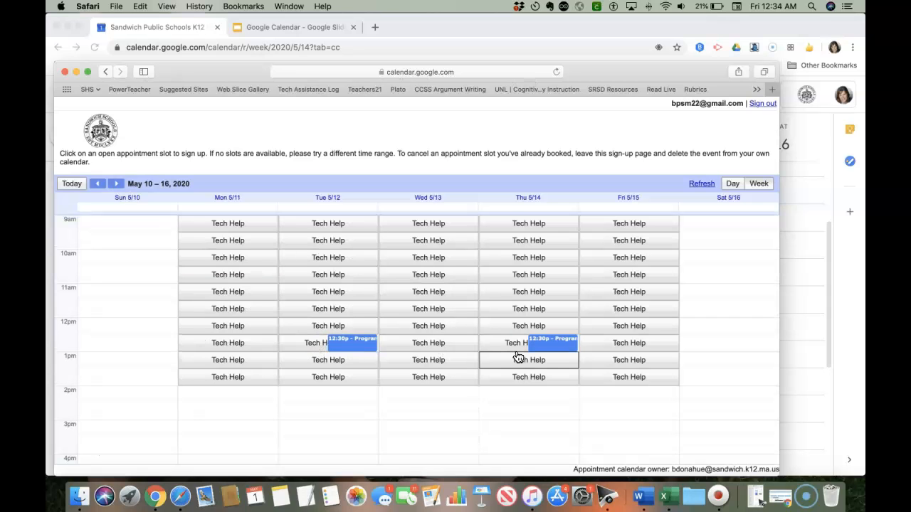
{"action": "scroll", "coordinate": [518, 356], "scroll_direction": "up", "scroll_amount": 1}
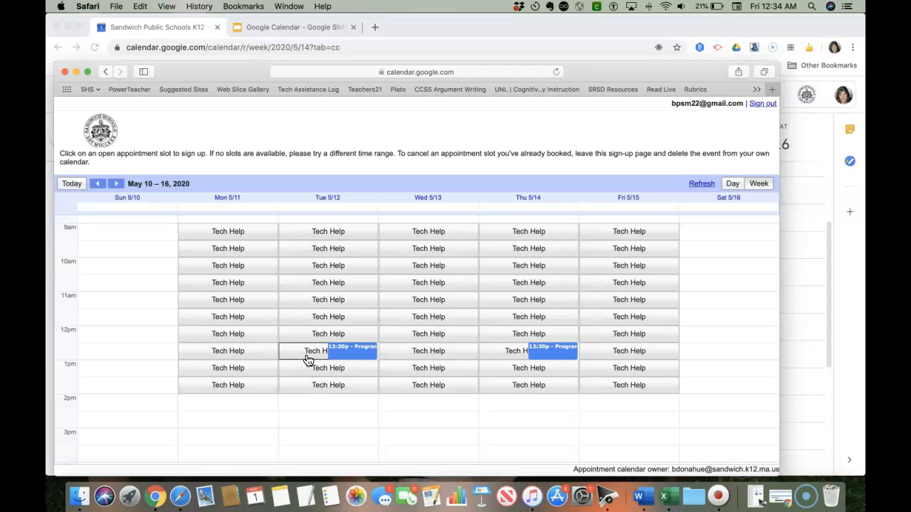
Step: Book the Tech Help slot on Monday, May 11 at 9:00am with the title Calendar and stay on the sign-up page
{"action": "left_click", "coordinate": [237, 238]}
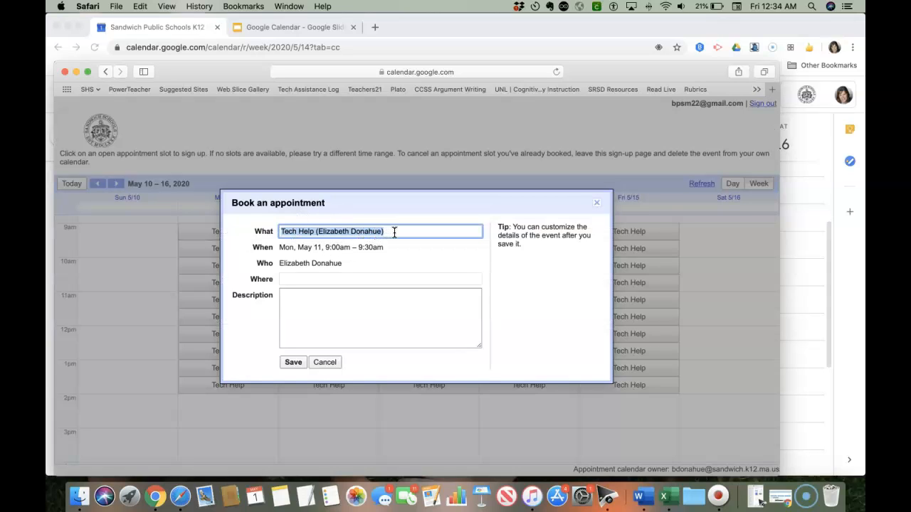
{"action": "type", "text": "Calendar"}
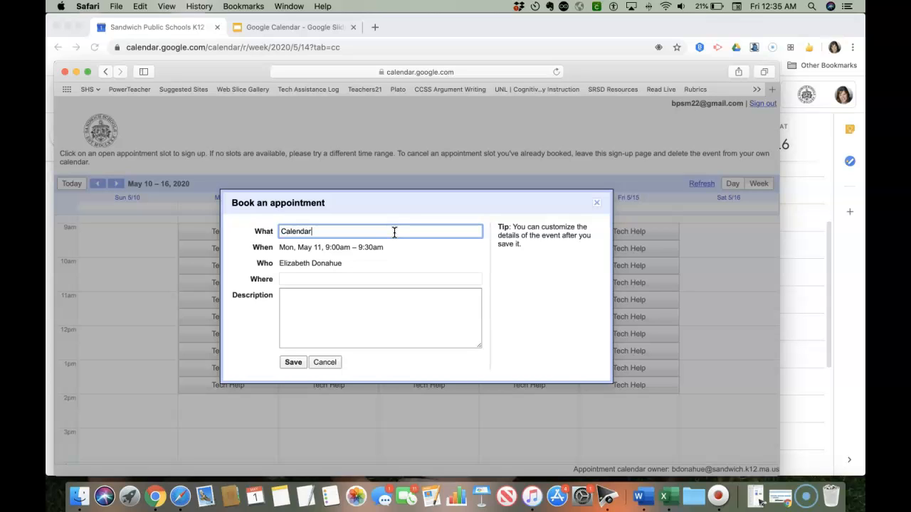
{"action": "left_click", "coordinate": [370, 299]}
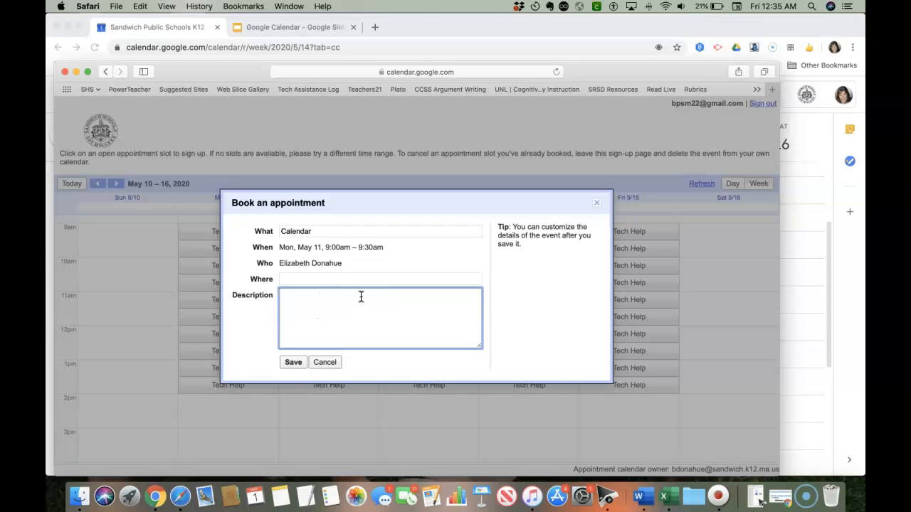
{"action": "left_click", "coordinate": [293, 364]}
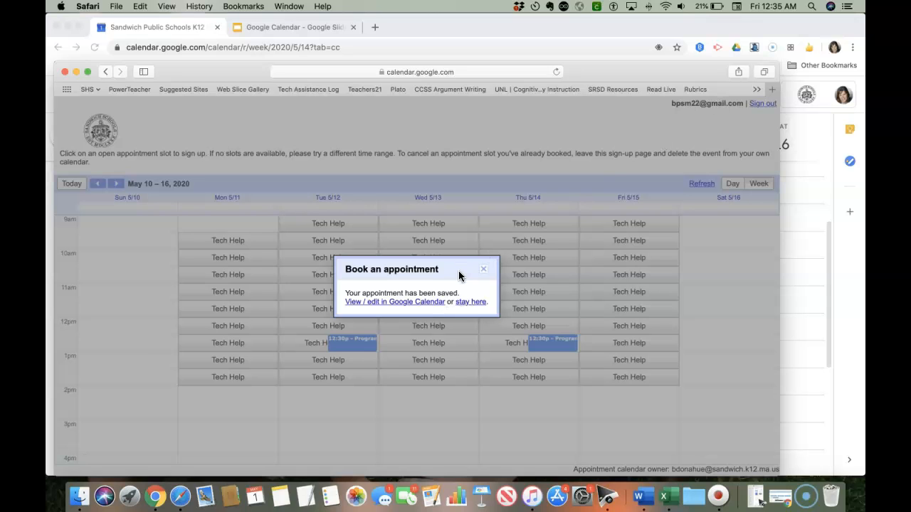
{"action": "left_click", "coordinate": [468, 303]}
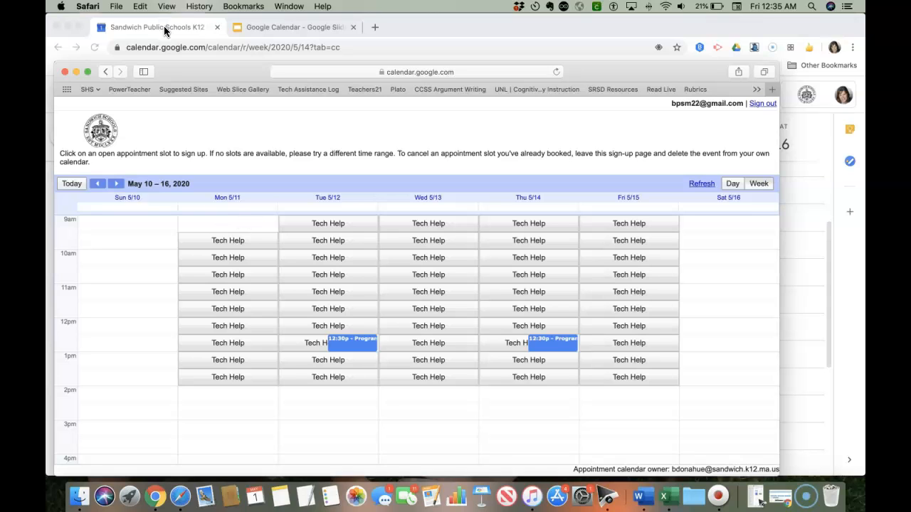
Step: Switch back to Chrome and colour the booked Calendar appointment on Monday, May 11 light green
{"action": "left_click", "coordinate": [155, 496]}
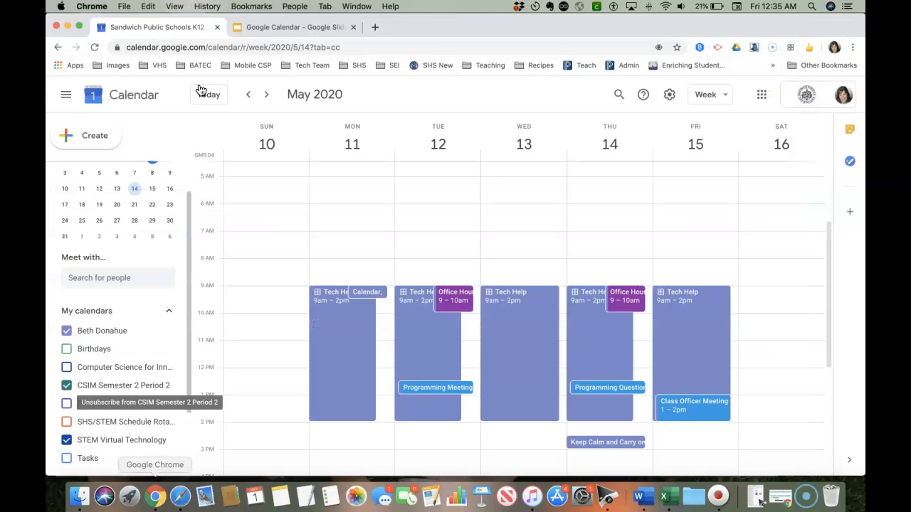
{"action": "right_click", "coordinate": [364, 293]}
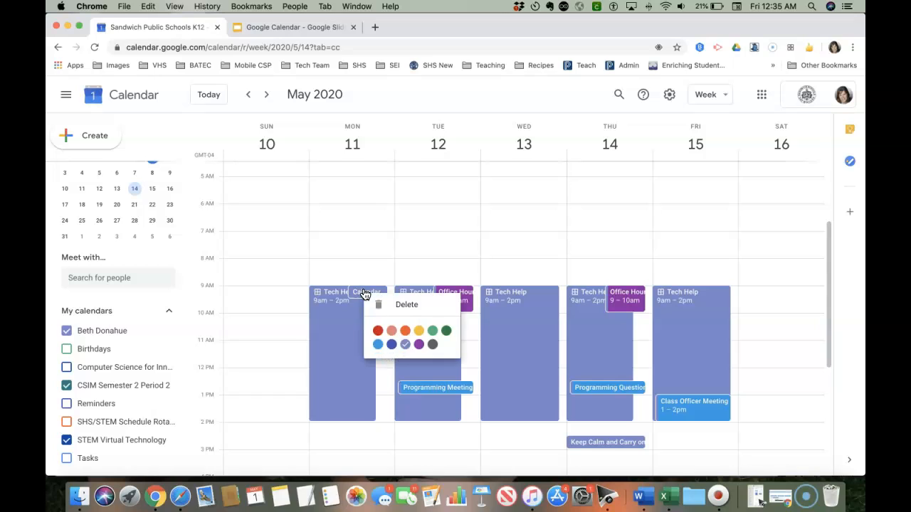
{"action": "left_click", "coordinate": [433, 335]}
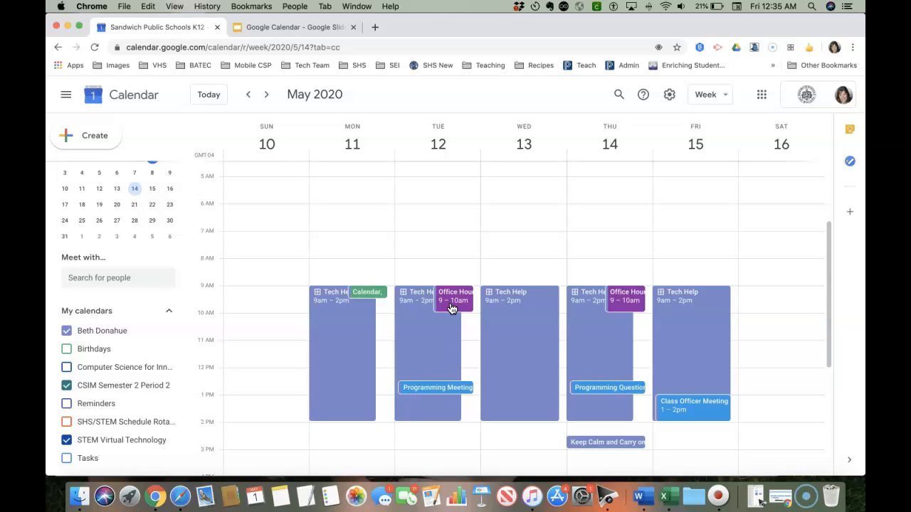
Step: Add Google Meet video conferencing to the booked Calendar appointment and save it without sending update emails to guests
{"action": "left_click", "coordinate": [363, 297]}
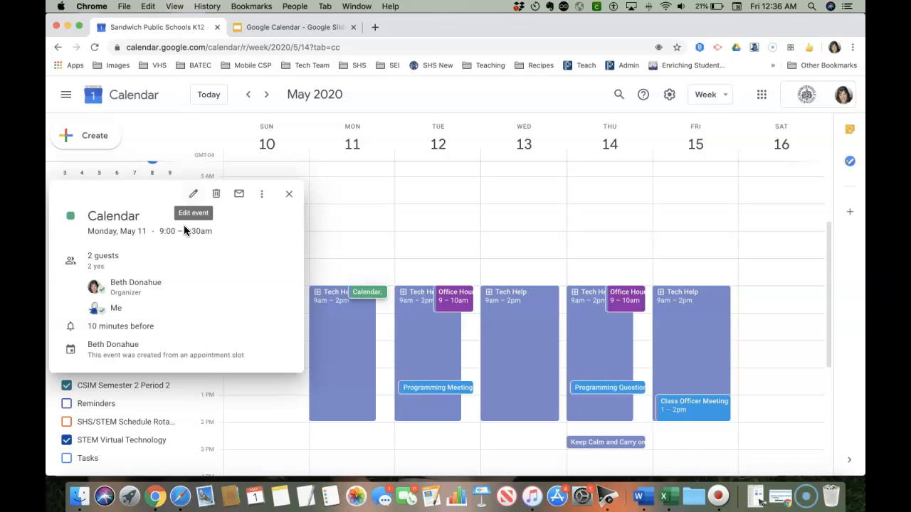
{"action": "left_click", "coordinate": [193, 194]}
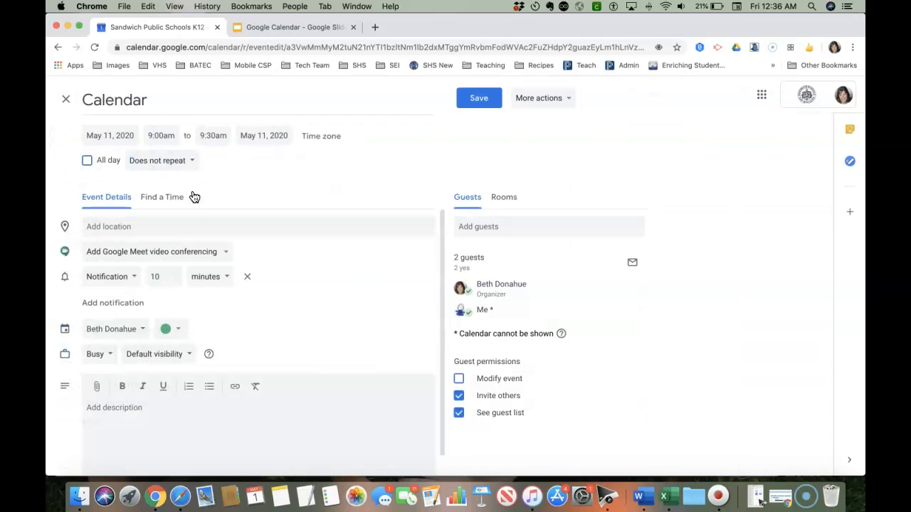
{"action": "left_click", "coordinate": [180, 254]}
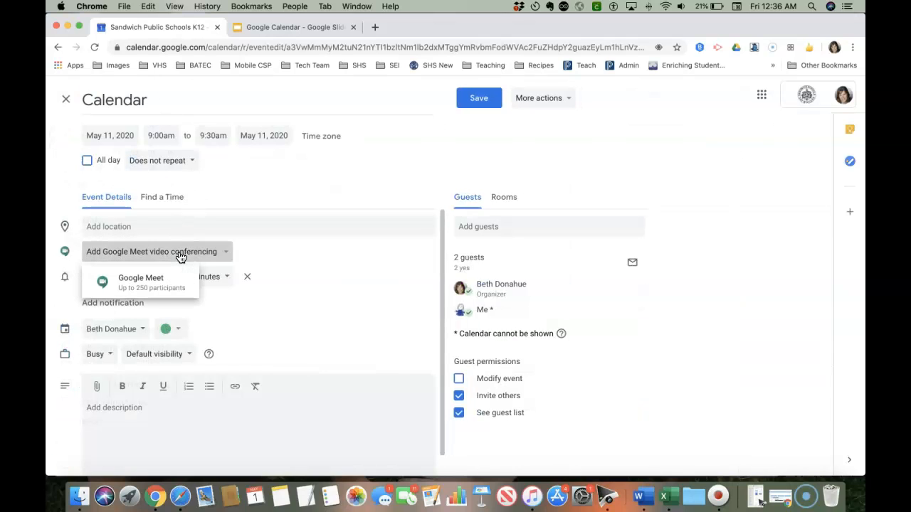
{"action": "left_click", "coordinate": [166, 286]}
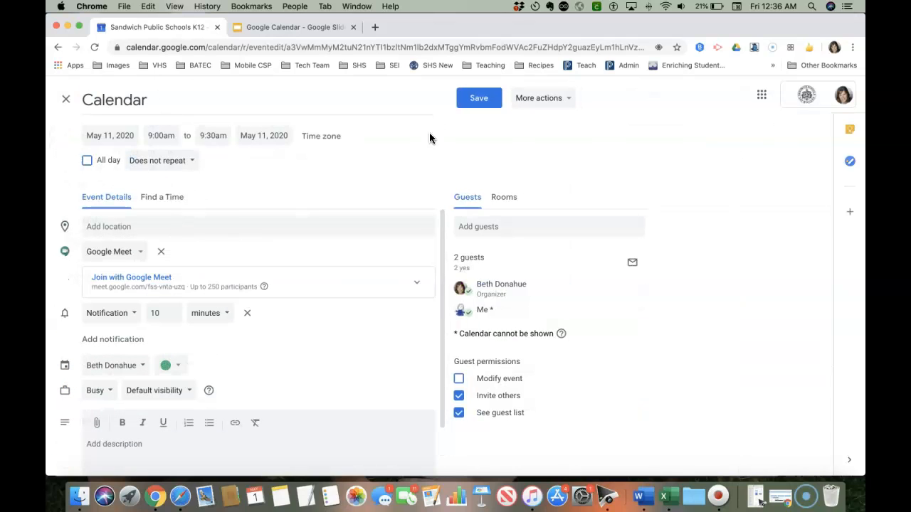
{"action": "left_click", "coordinate": [478, 100]}
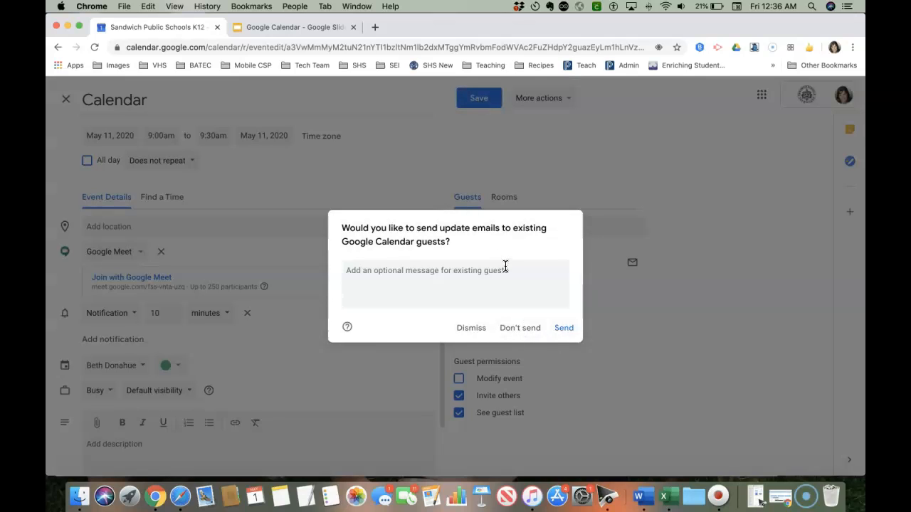
{"action": "left_click", "coordinate": [518, 331]}
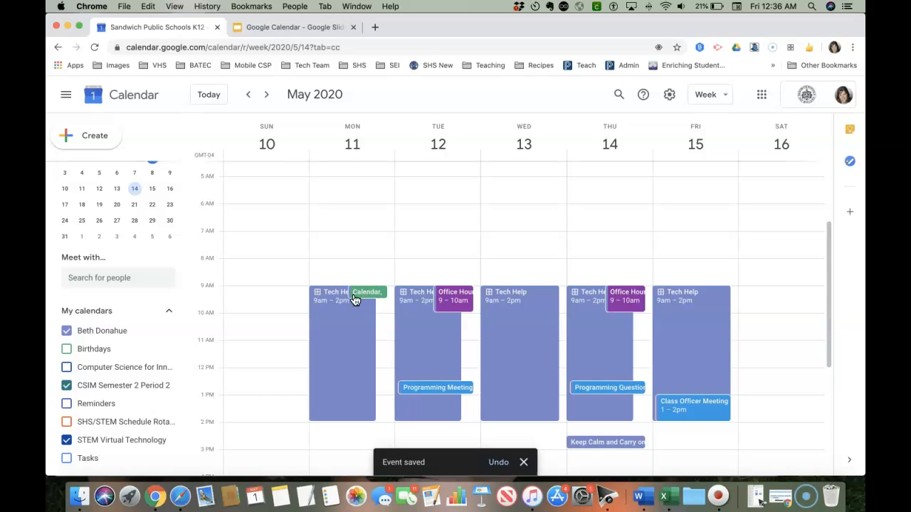
Step: Open the appointment page of Monday's Tech Help block in a new browser tab
{"action": "left_click", "coordinate": [331, 329]}
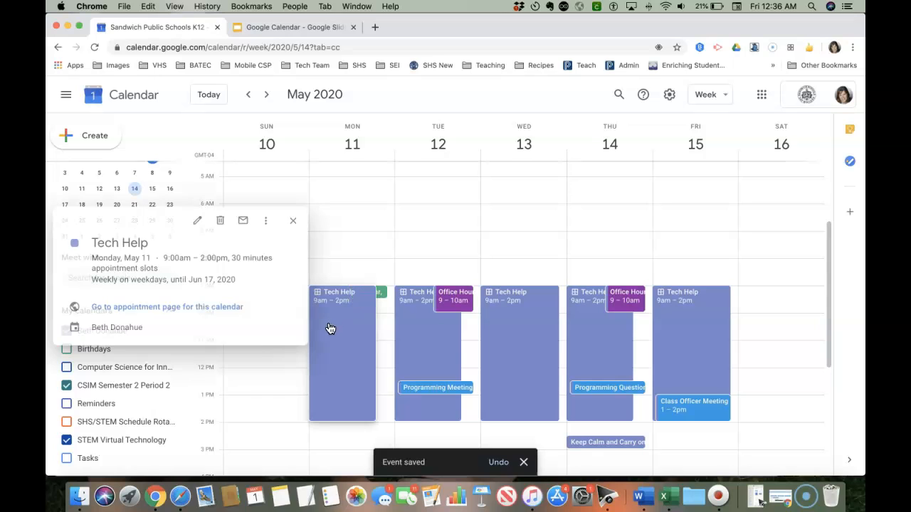
{"action": "left_click", "coordinate": [155, 314], "text": "super"}
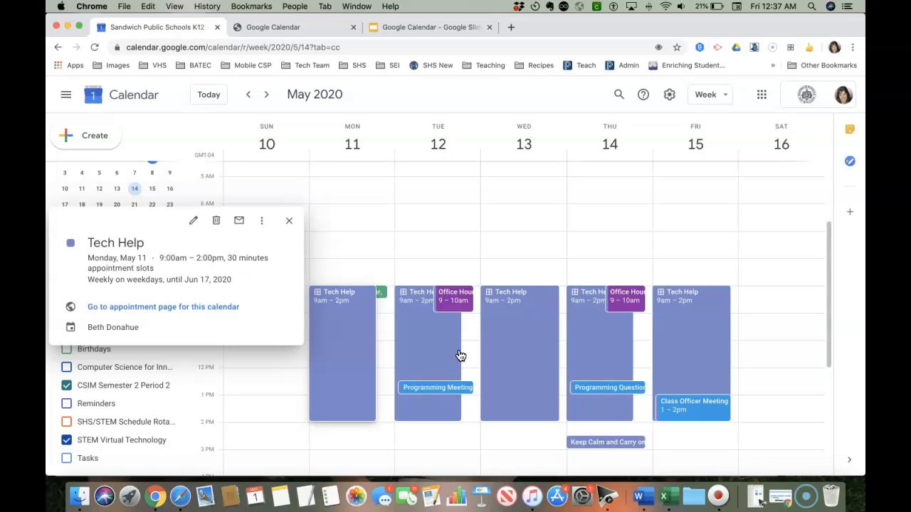
{"action": "left_click", "coordinate": [66, 448]}
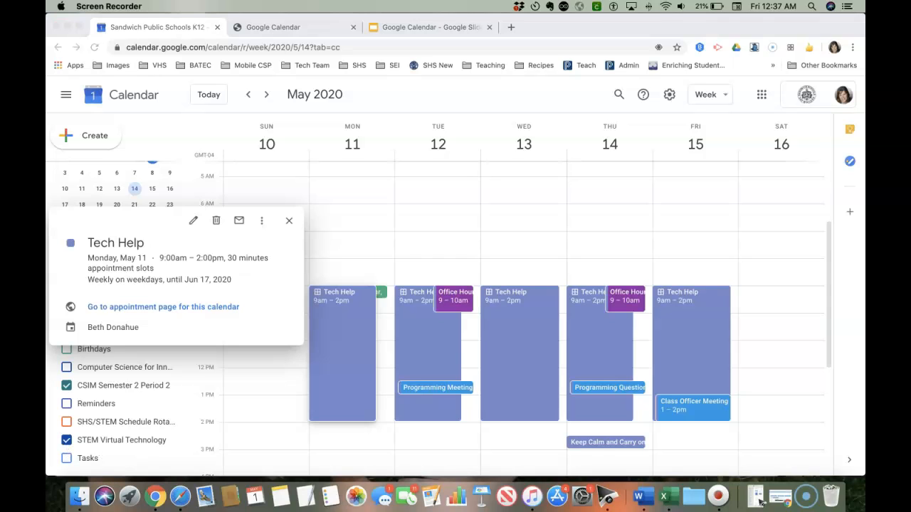